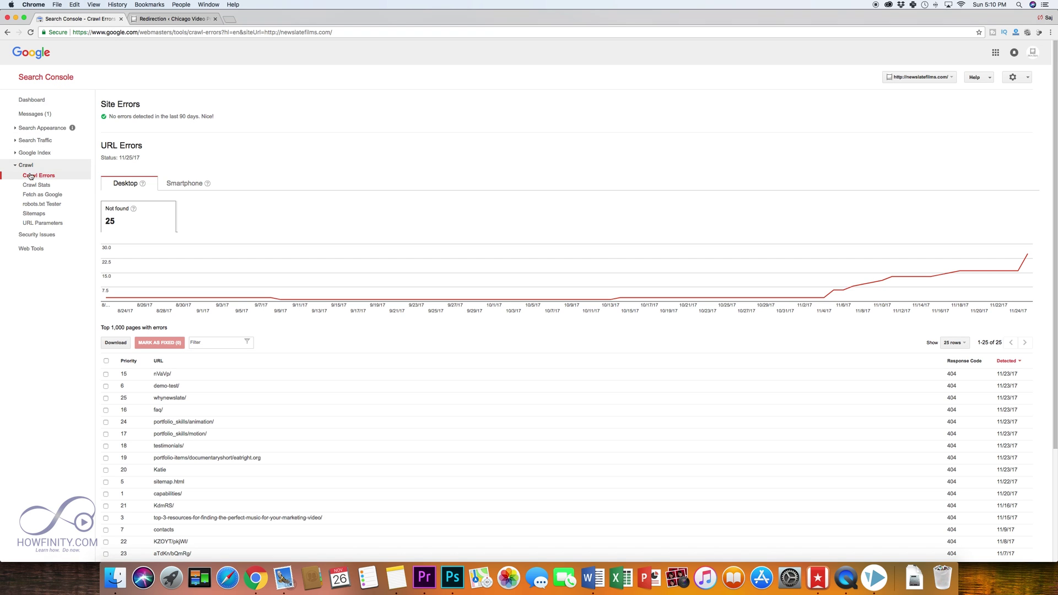
- Reload the Crawl Errors report via Messages so the 25 not-found URLs sort by priority
scroll(255, 385, down, 5)
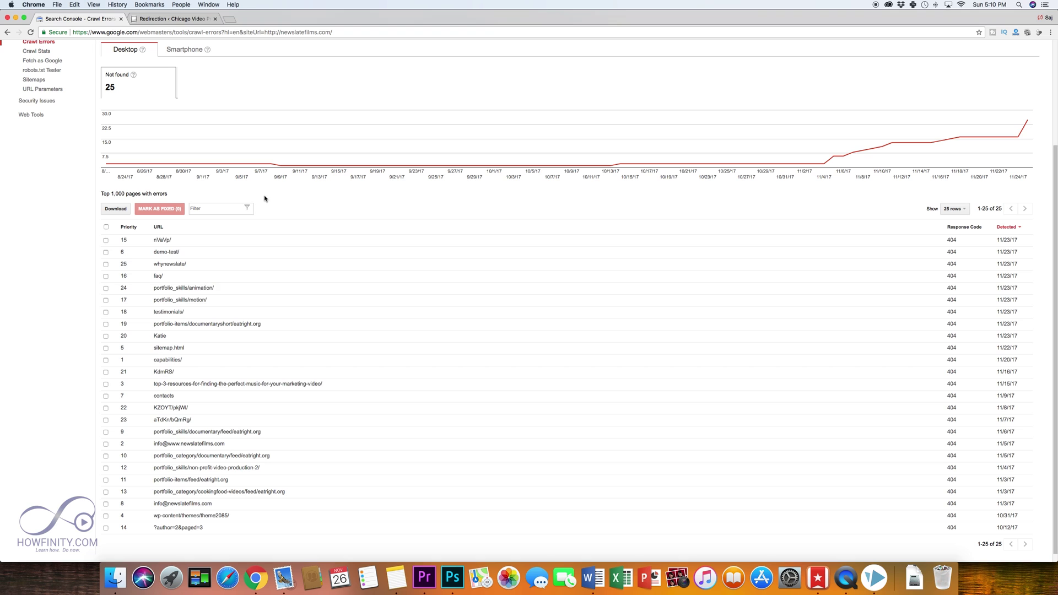
scroll(294, 441, up, 1)
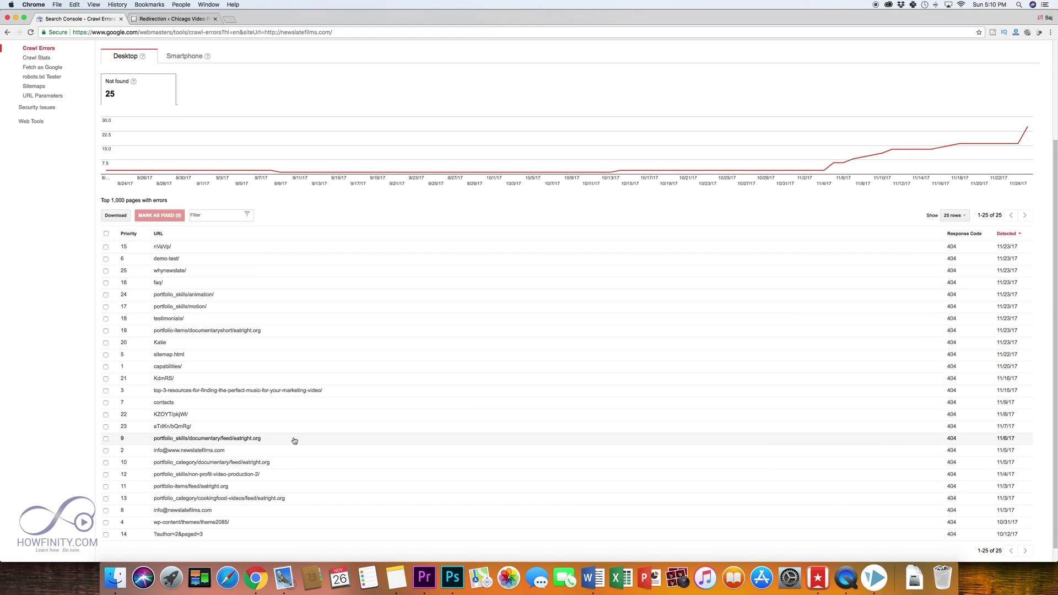
scroll(294, 441, up, 5)
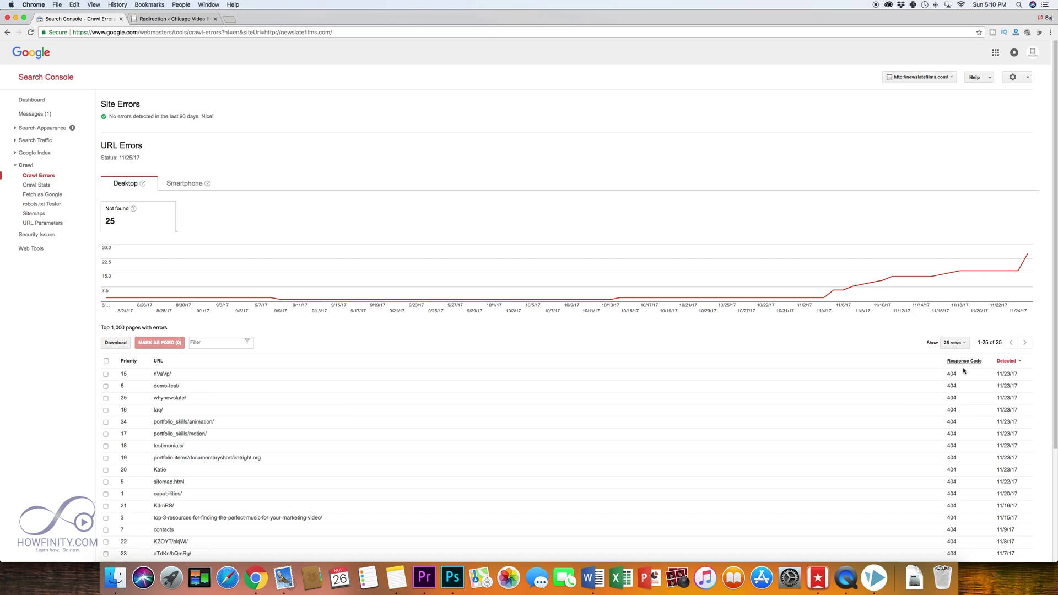
click(34, 113)
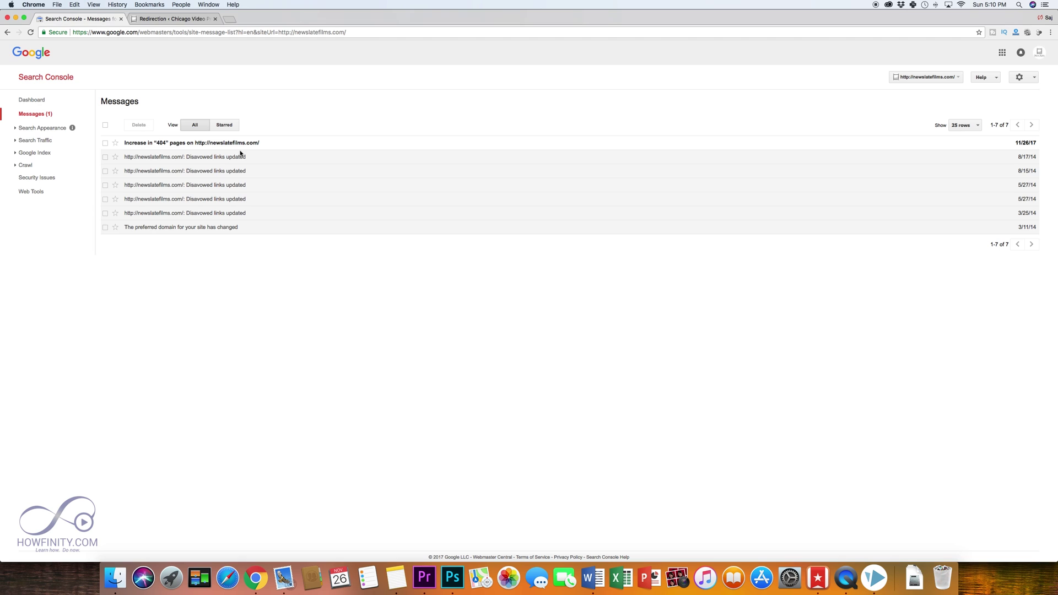
click(26, 165)
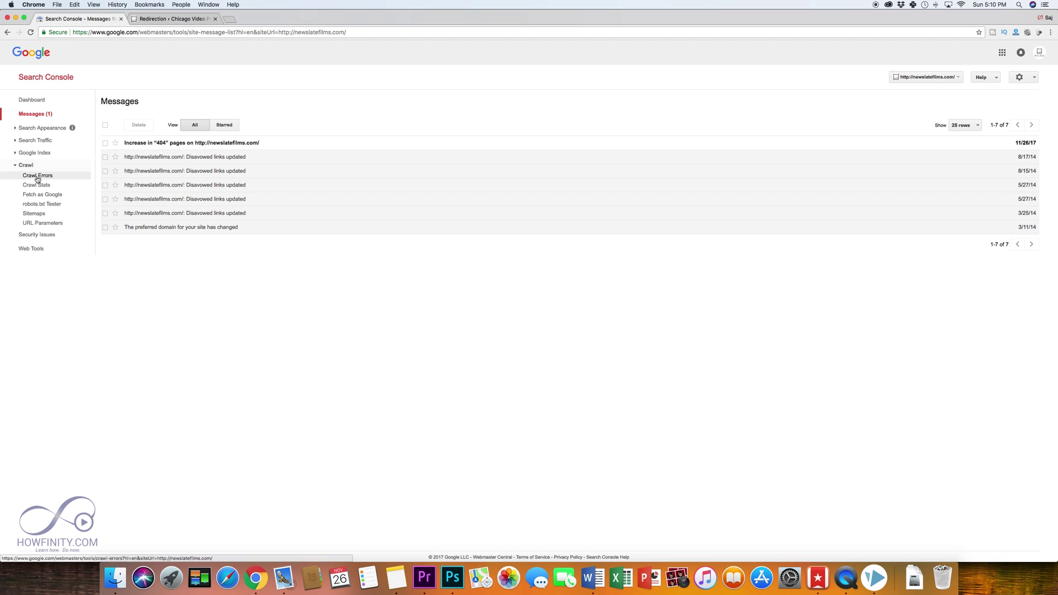
click(37, 175)
scroll(282, 285, down, 2)
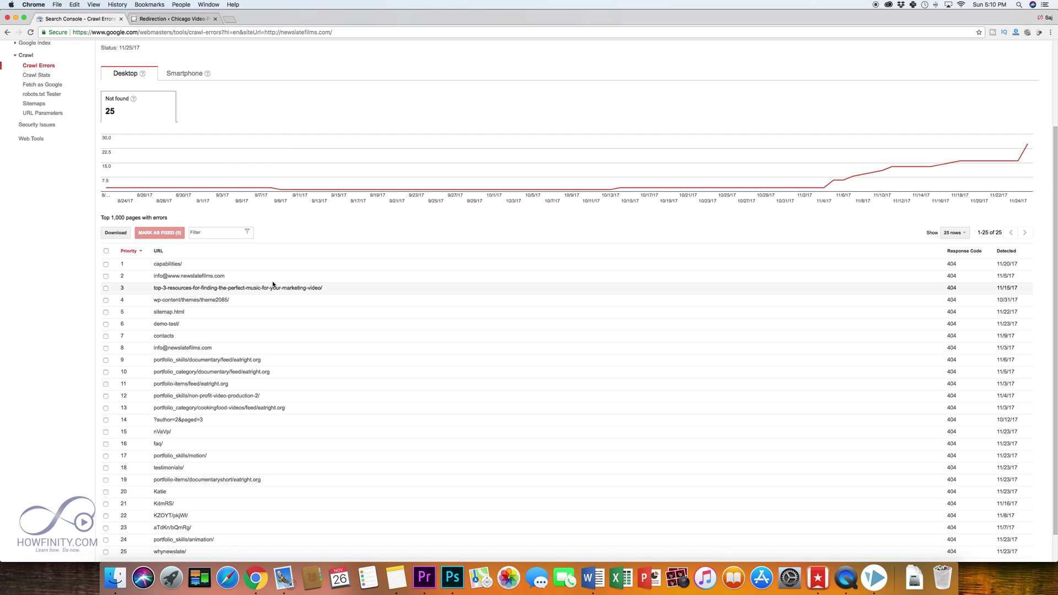
- Download the Search Console 404 error list in CSV format
click(115, 233)
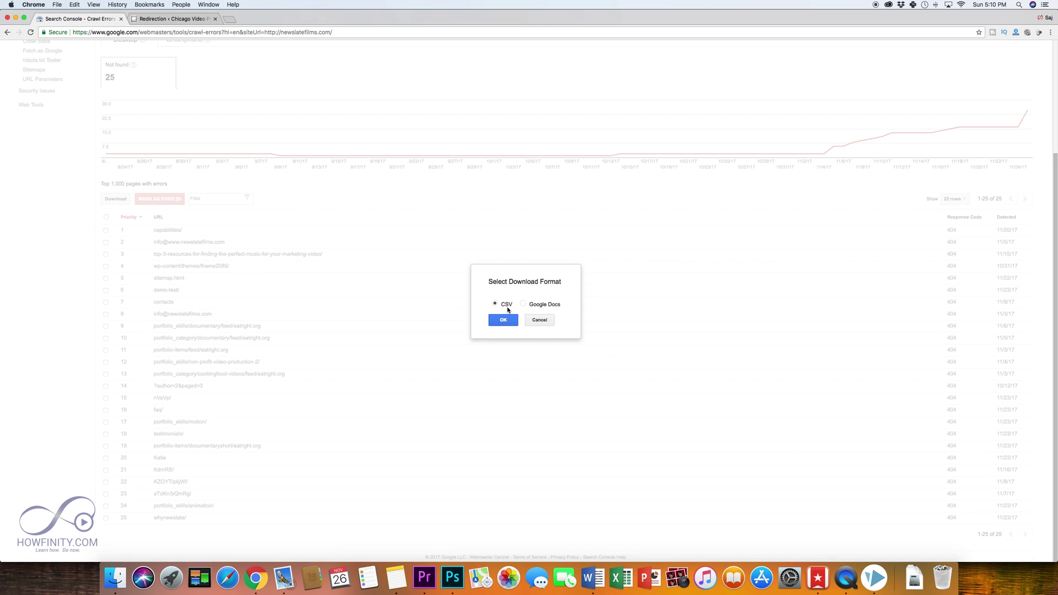
click(499, 323)
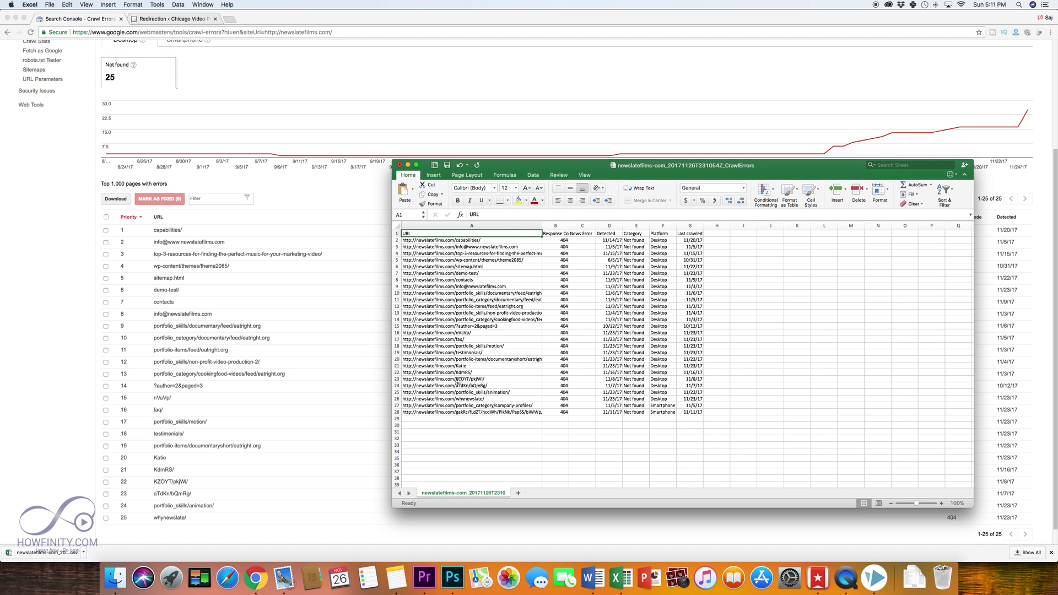
- Search plugins for 'redirections' to confirm Redirection is active, then open Tools > Redirection
click(153, 18)
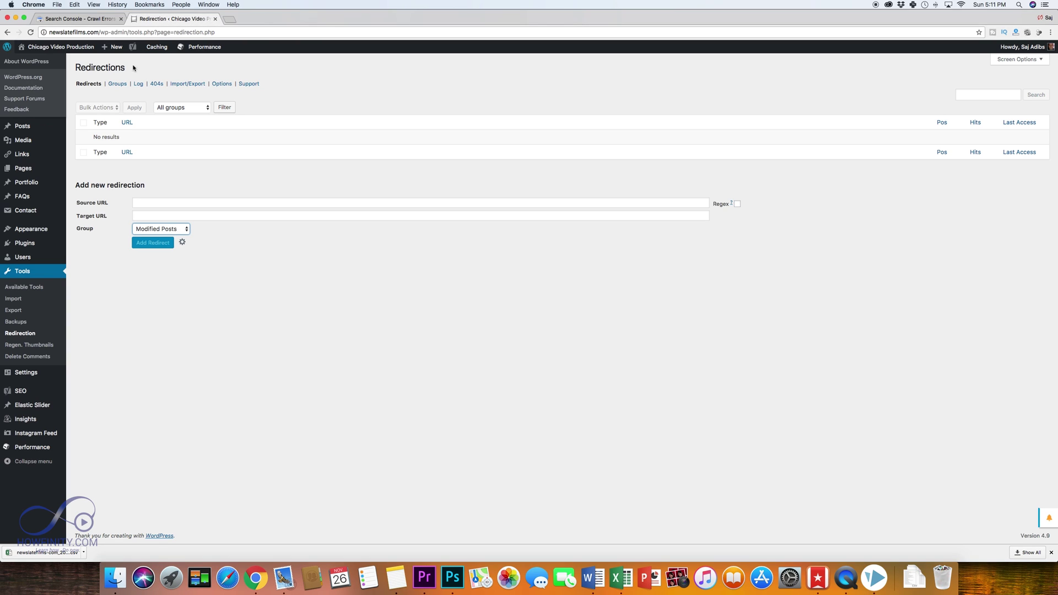
click(24, 245)
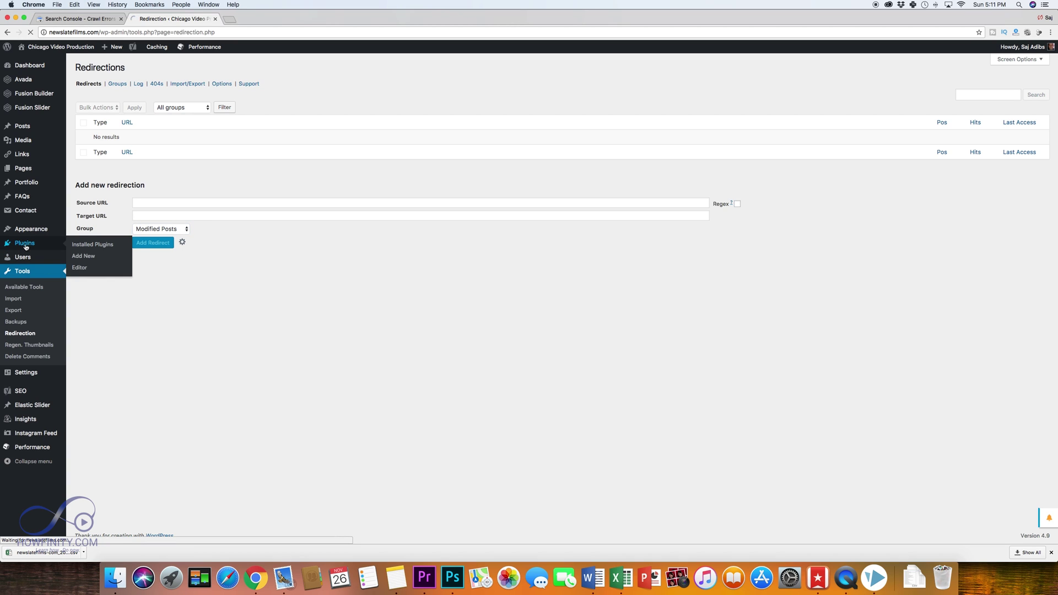
text(redirections)
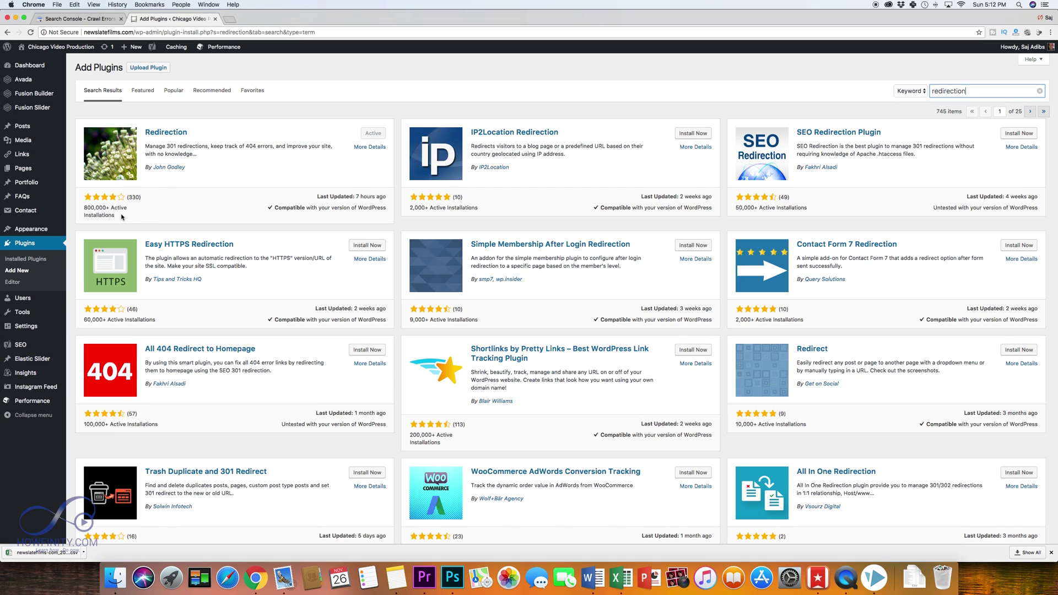
mouse_move(23, 317)
click(86, 360)
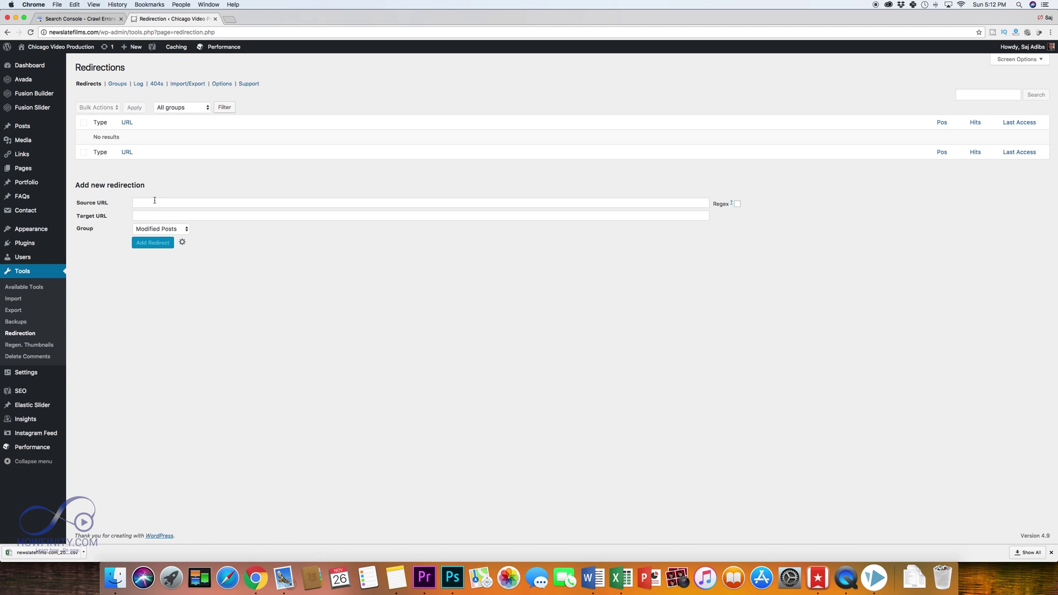
- Paste the first 404 URL from cell A2 into the Source URL field
key(super+Tab)
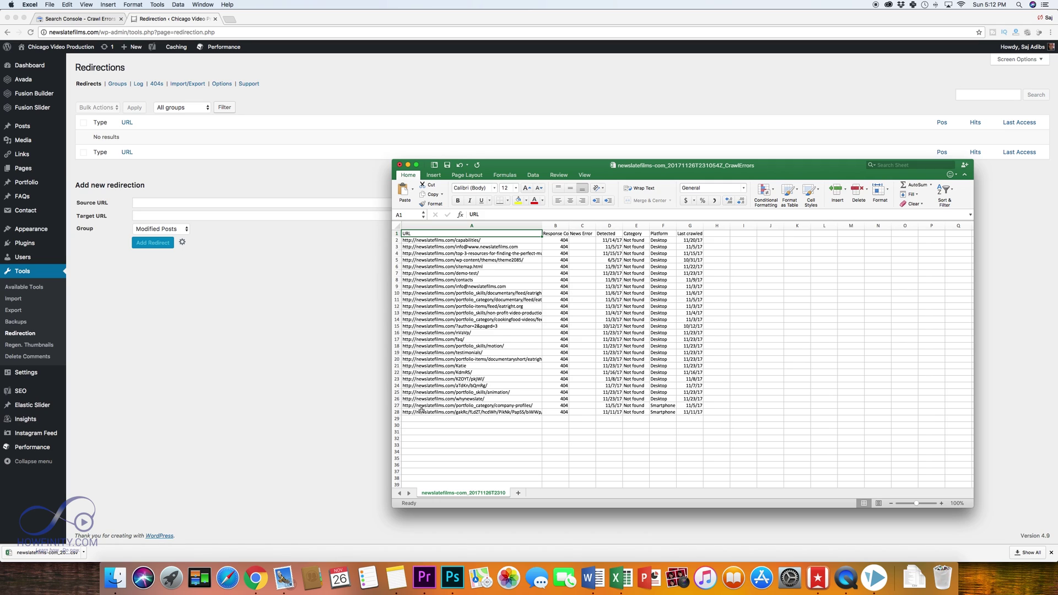
click(270, 301)
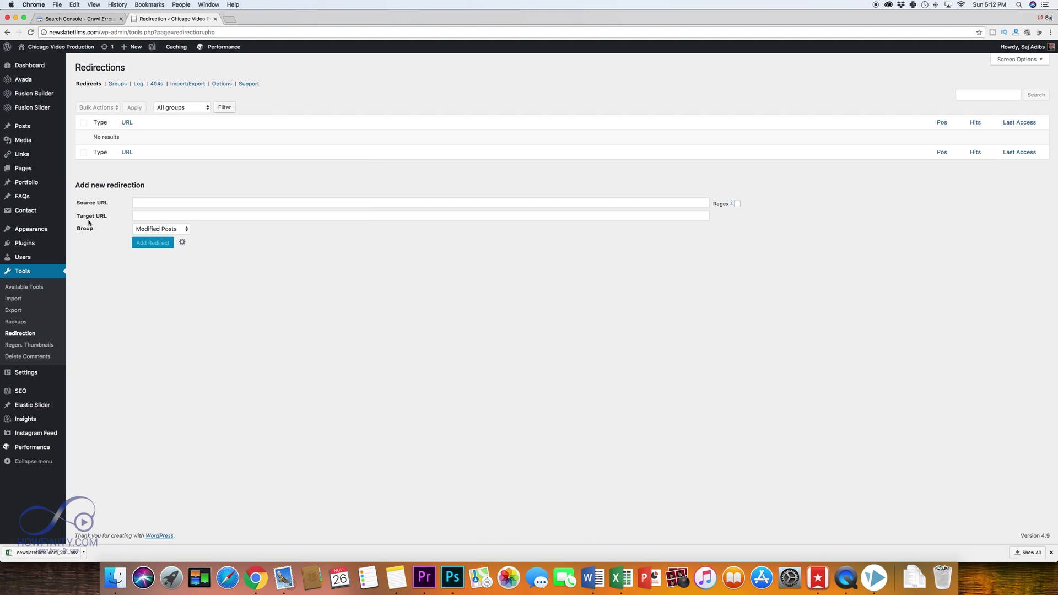
click(186, 229)
click(304, 250)
key(super+Tab)
click(436, 241)
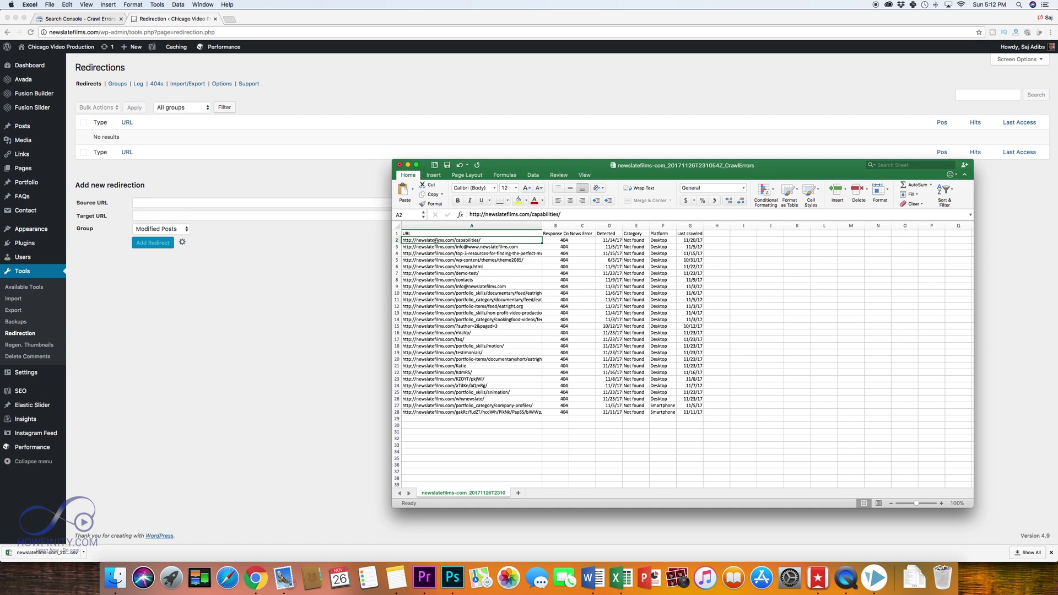
key(super+c)
key(super+Tab)
click(191, 203)
key(super+v)
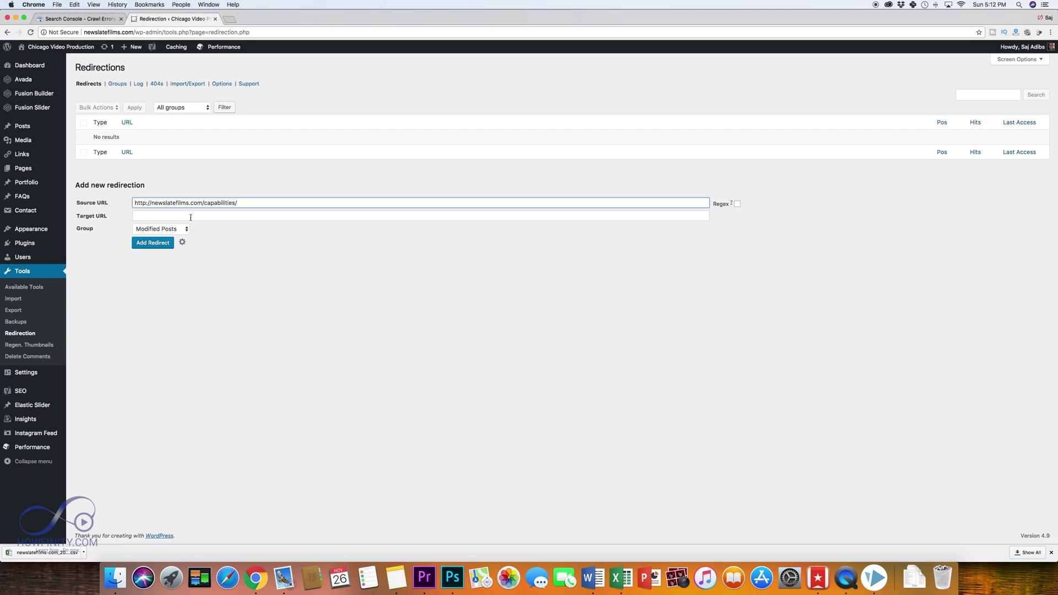
click(191, 215)
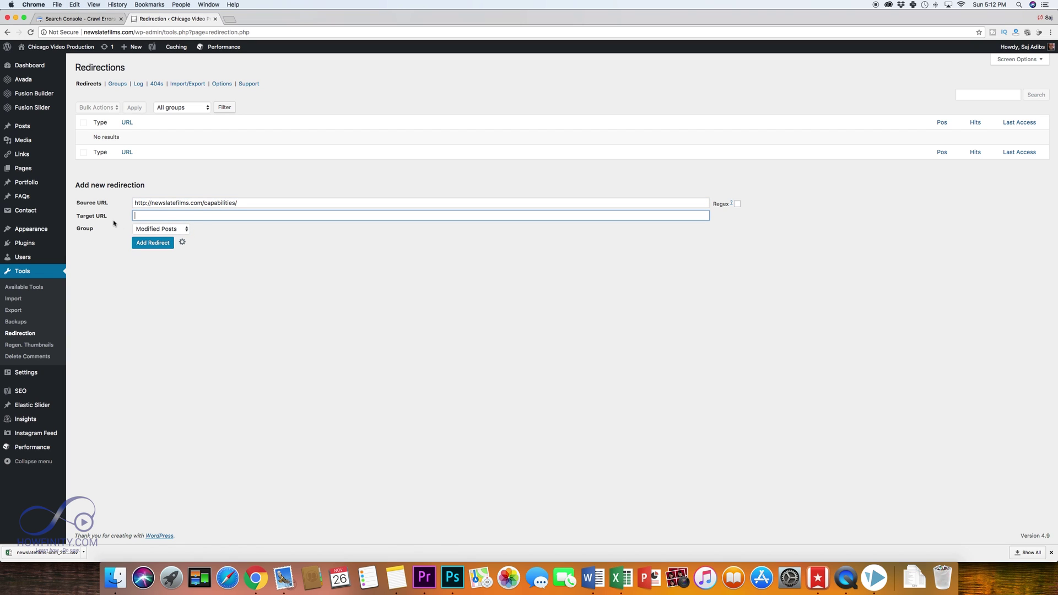
drag(205, 202, 134, 202)
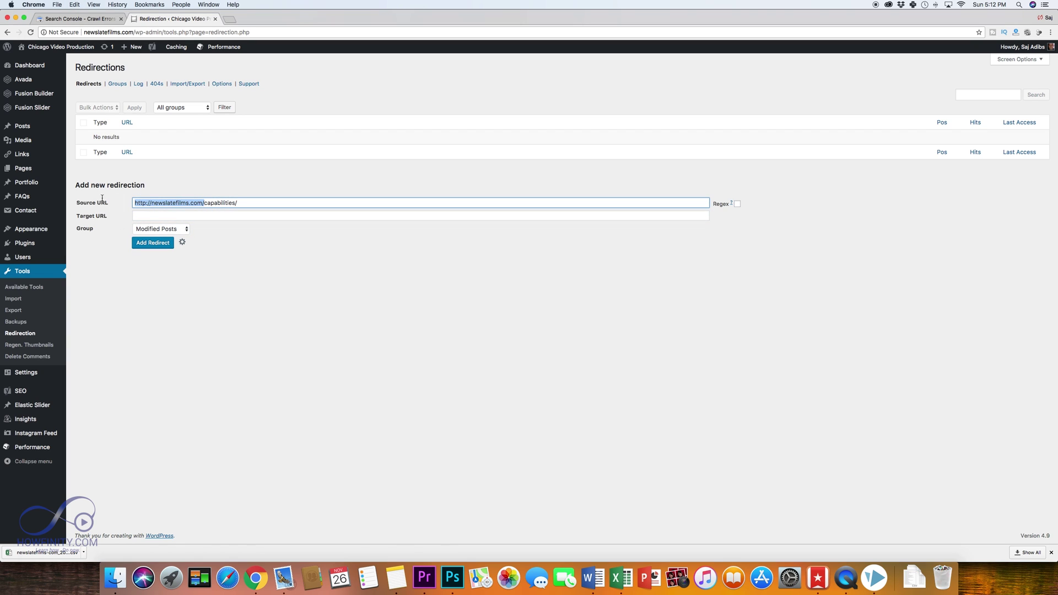
key(super+c)
click(158, 216)
key(super+v)
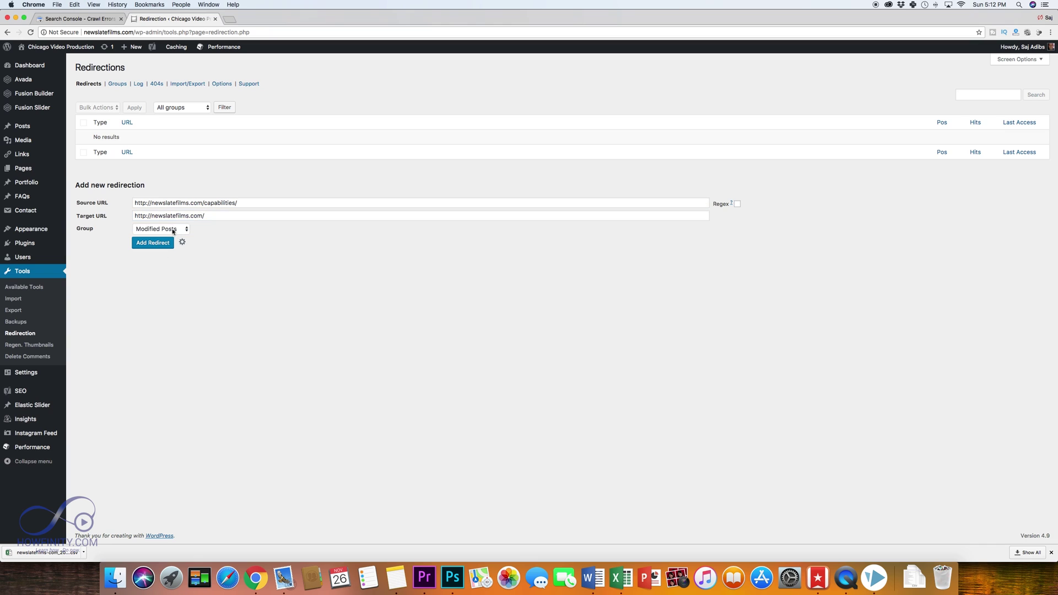
click(161, 229)
click(161, 237)
click(145, 245)
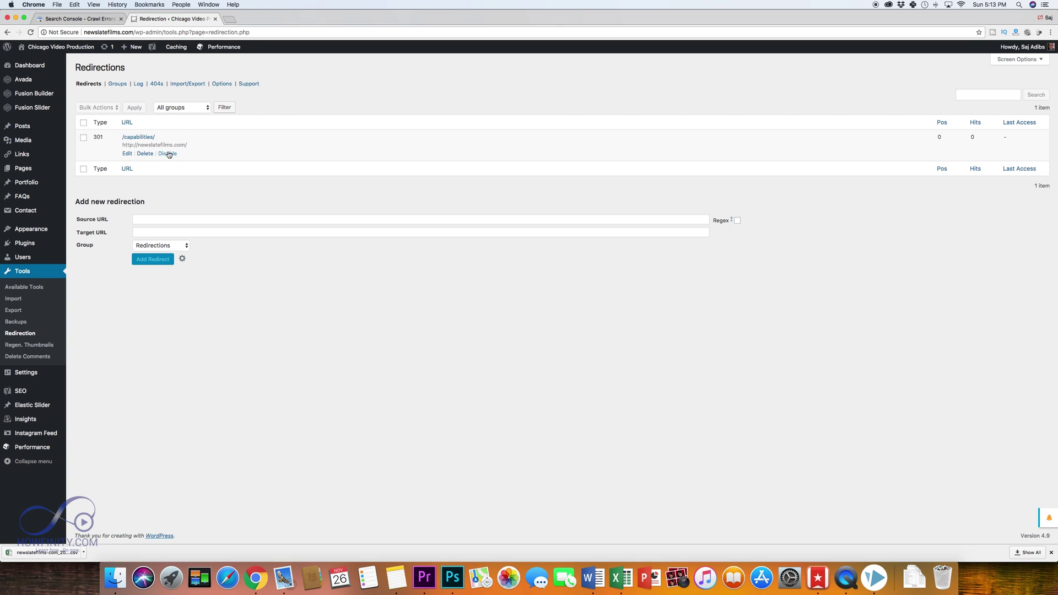
- Check the plugin's 404s log, return to Redirects, then go back to Search Console Crawl Errors
click(157, 84)
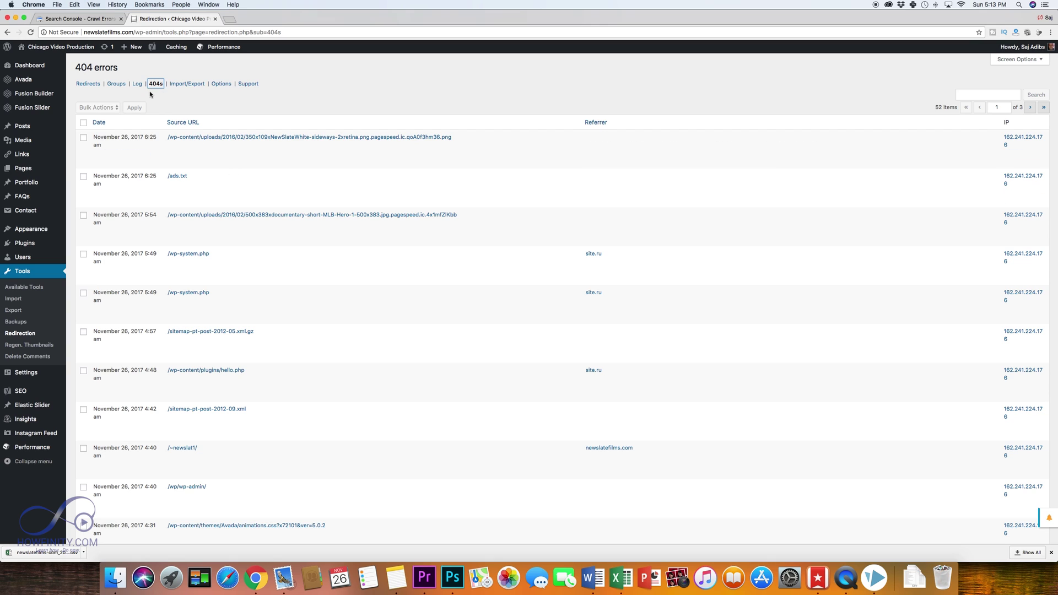
click(88, 83)
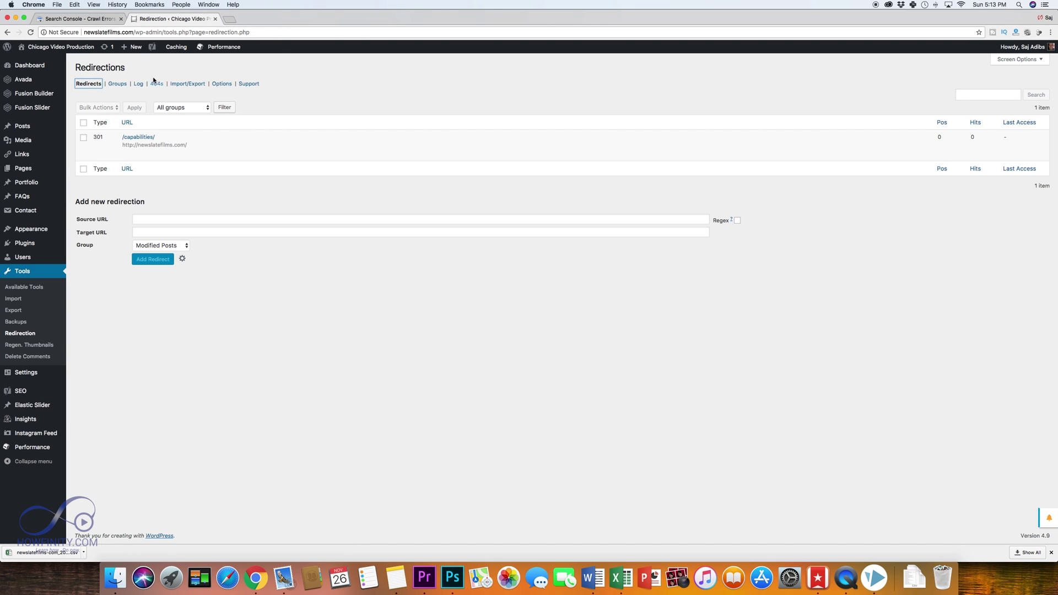
click(77, 19)
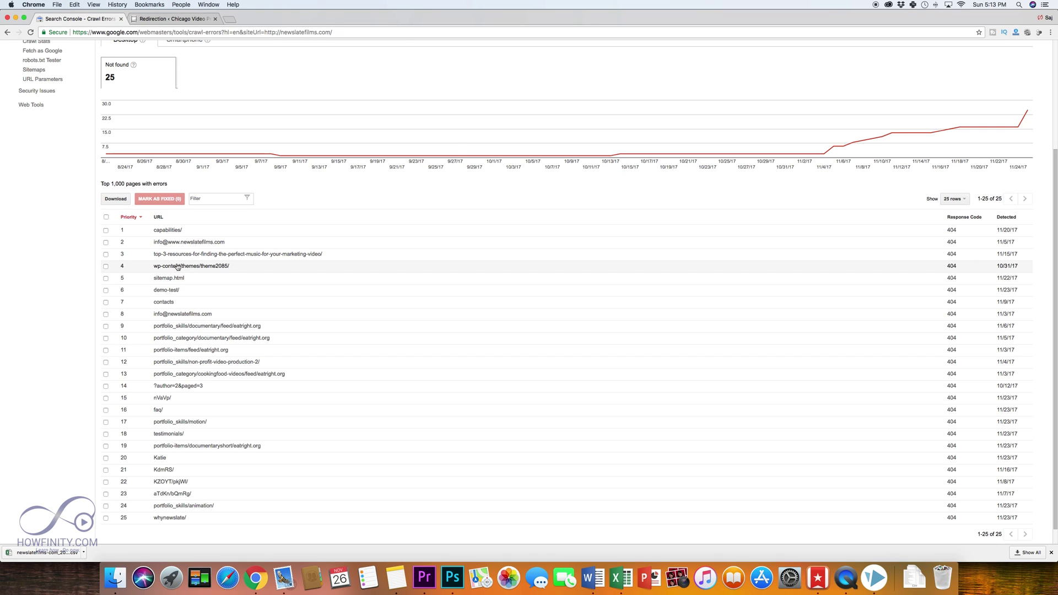
- Paste the e-mail-style 404 URL from cell A3 into the Source URL field
click(171, 19)
key(super+Tab)
click(422, 247)
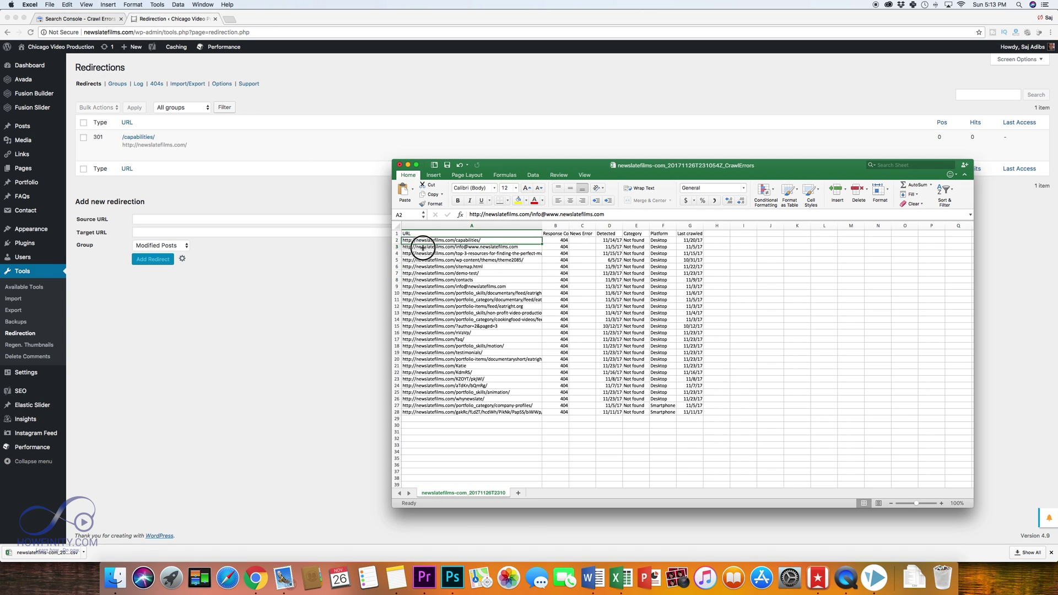
key(super+c)
key(super+Tab)
click(167, 218)
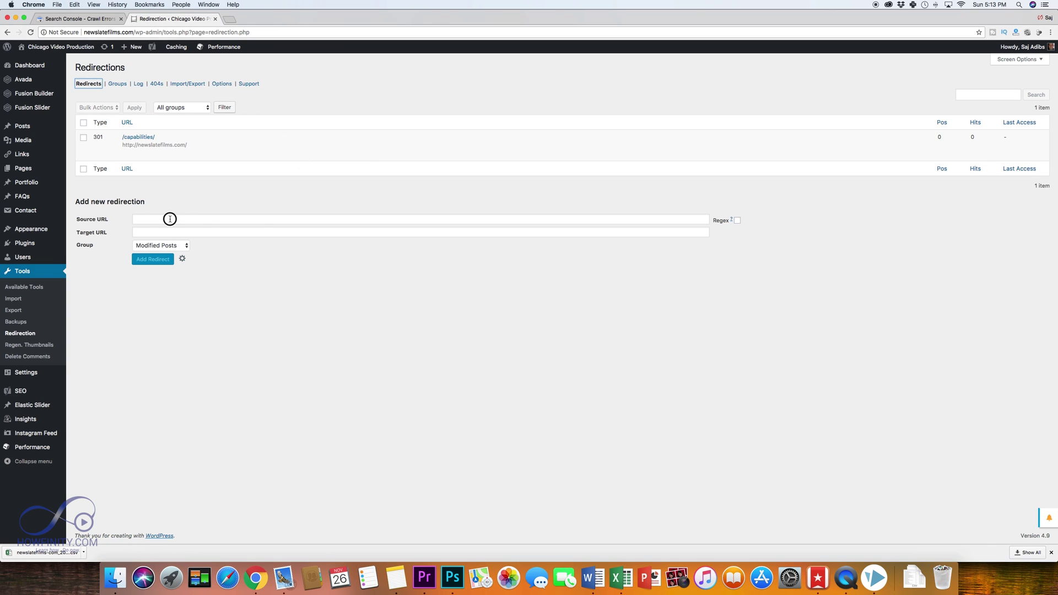
key(super+v)
- Target the homepage in the Redirections group, add the redirect, and expand the extra options
click(224, 232)
drag(201, 219, 134, 220)
key(super+c)
click(138, 232)
key(super+v)
click(169, 243)
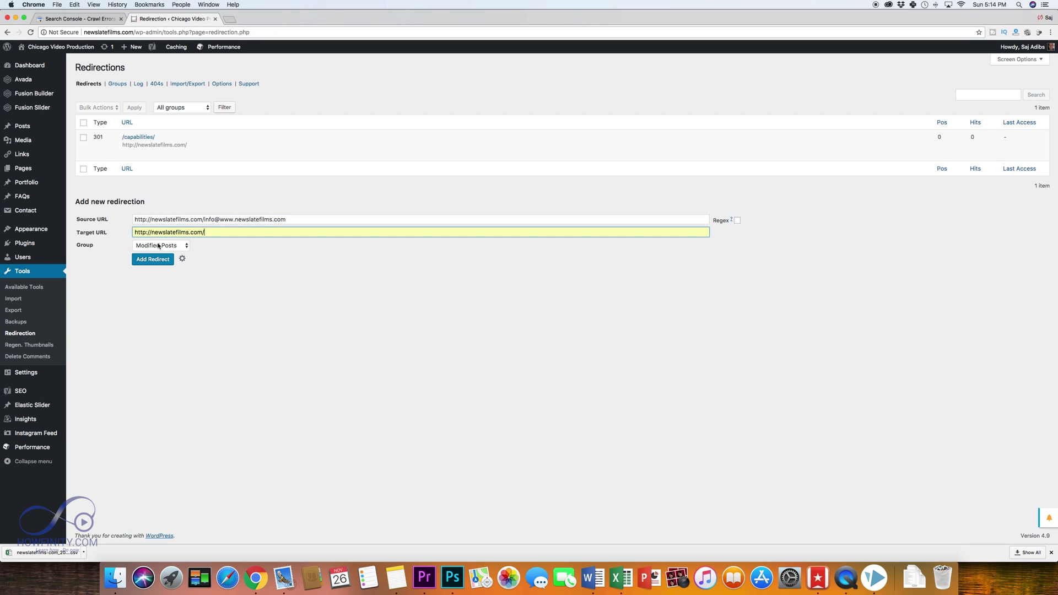
click(165, 245)
click(157, 247)
click(153, 260)
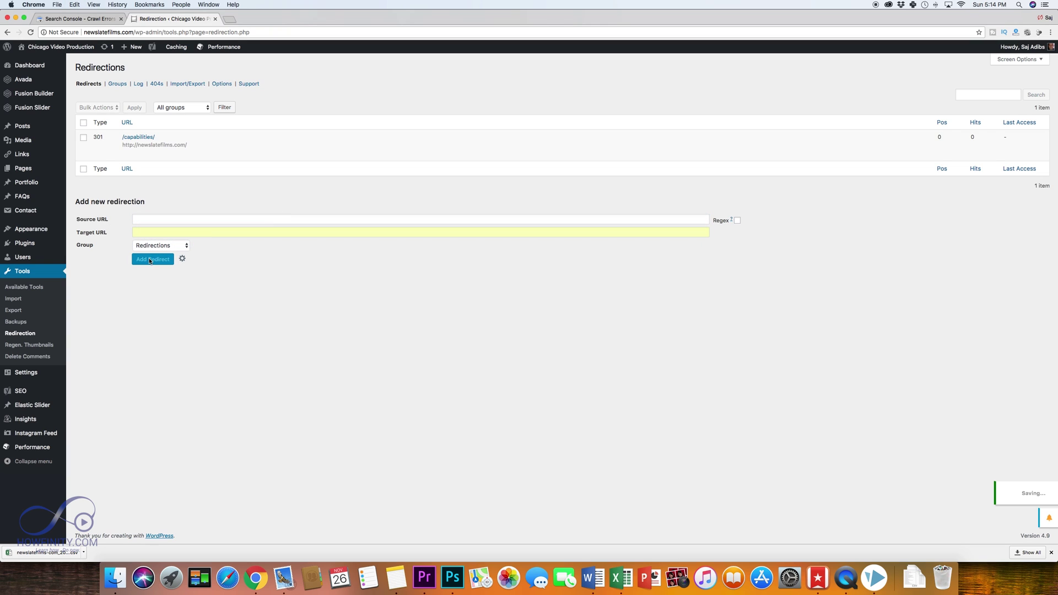
click(182, 290)
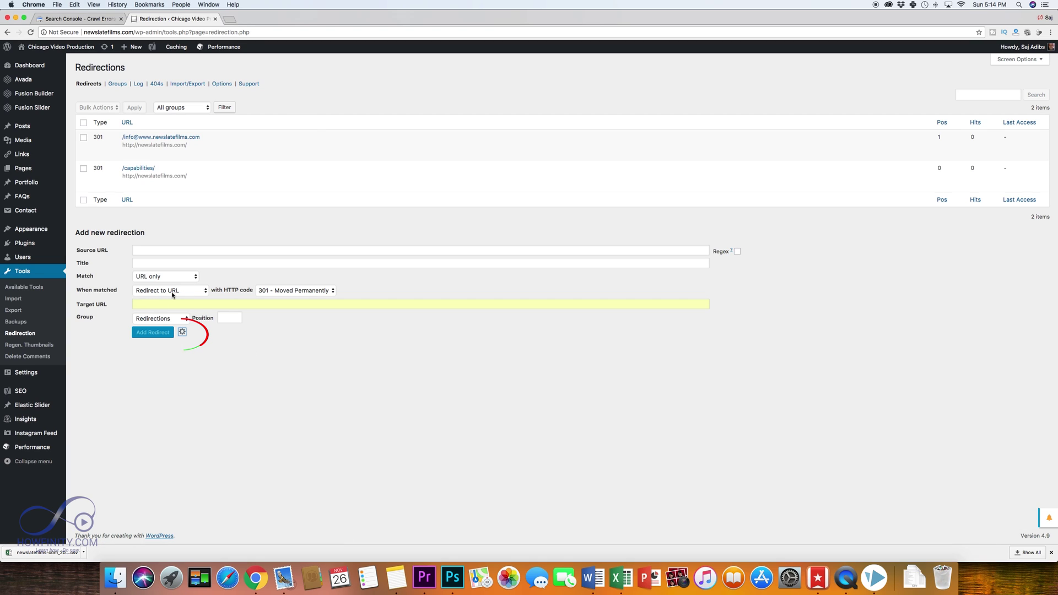
- Keep the HTTP code at 301 - Moved Permanently and collapse the extra options
click(283, 292)
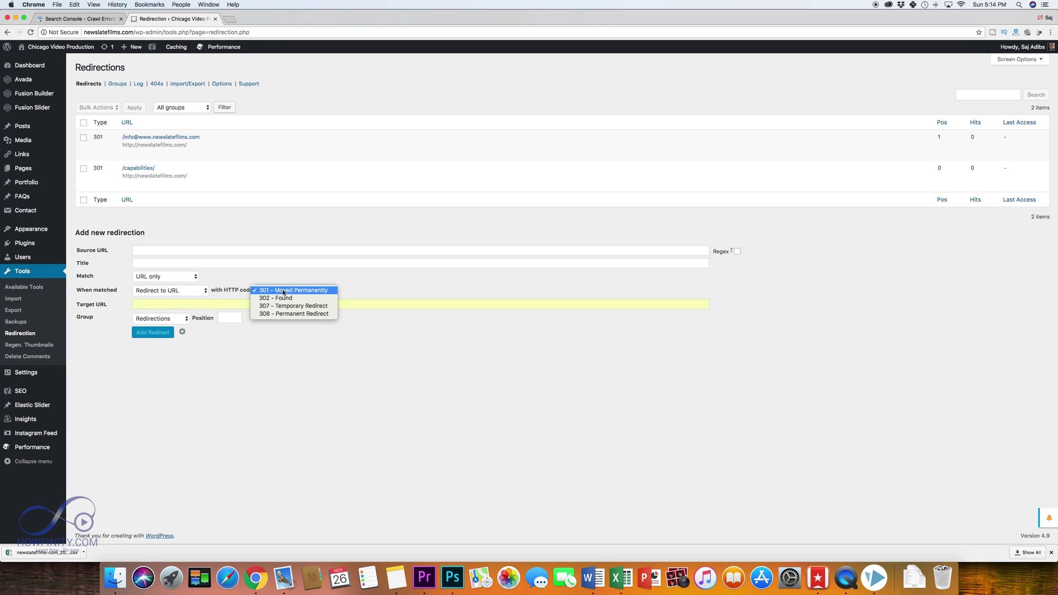
click(325, 291)
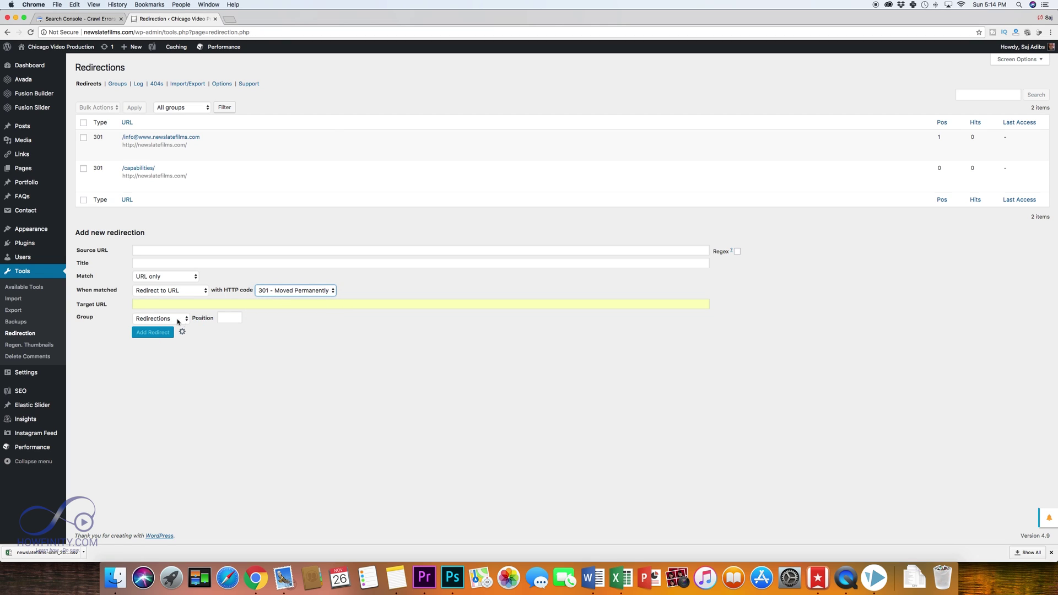
click(182, 332)
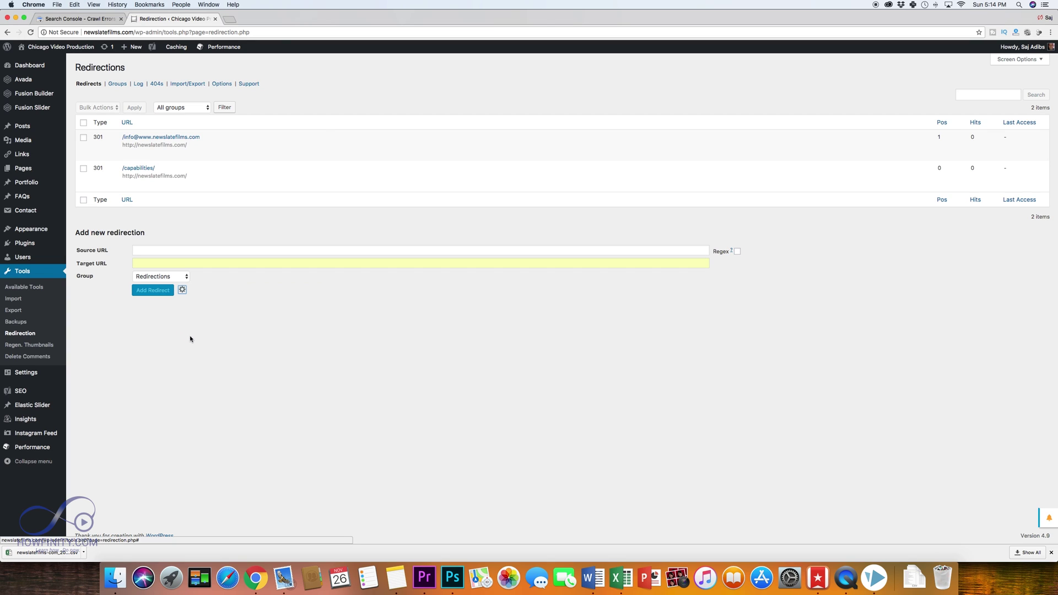